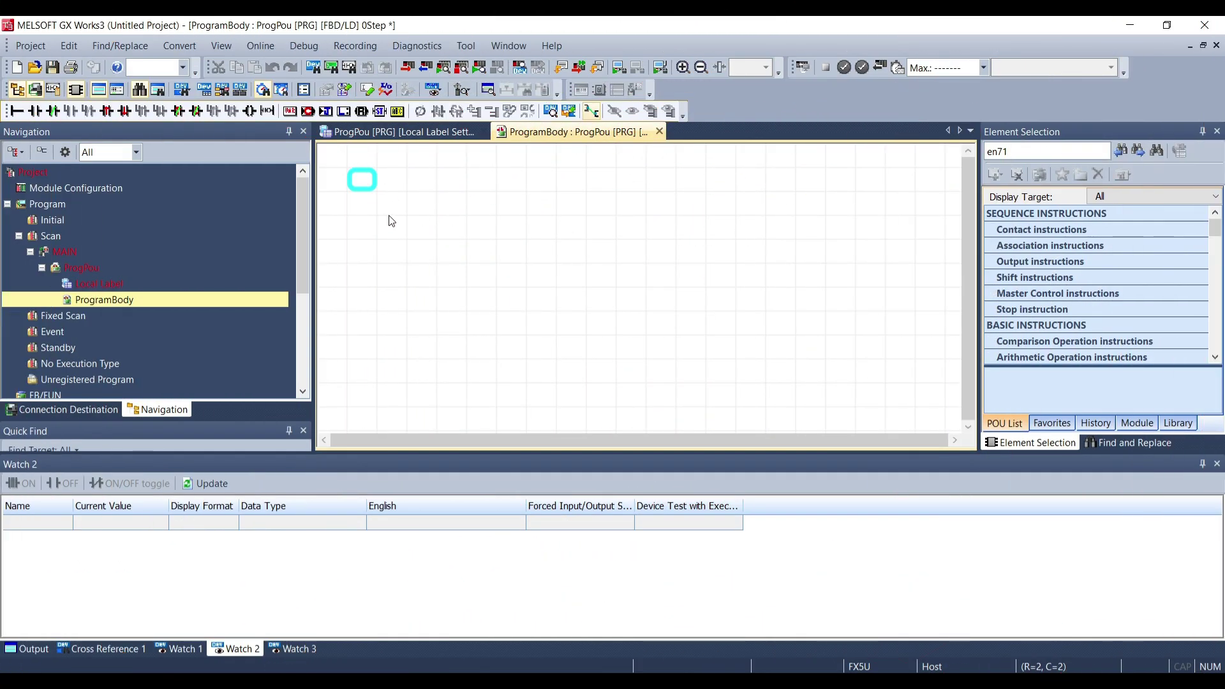
Step: Open the FX5UCPU Memory Card Parameter settings from the project tree
{"action": "left_click_drag", "start_coordinate": [308, 261], "coordinate": [308, 365]}
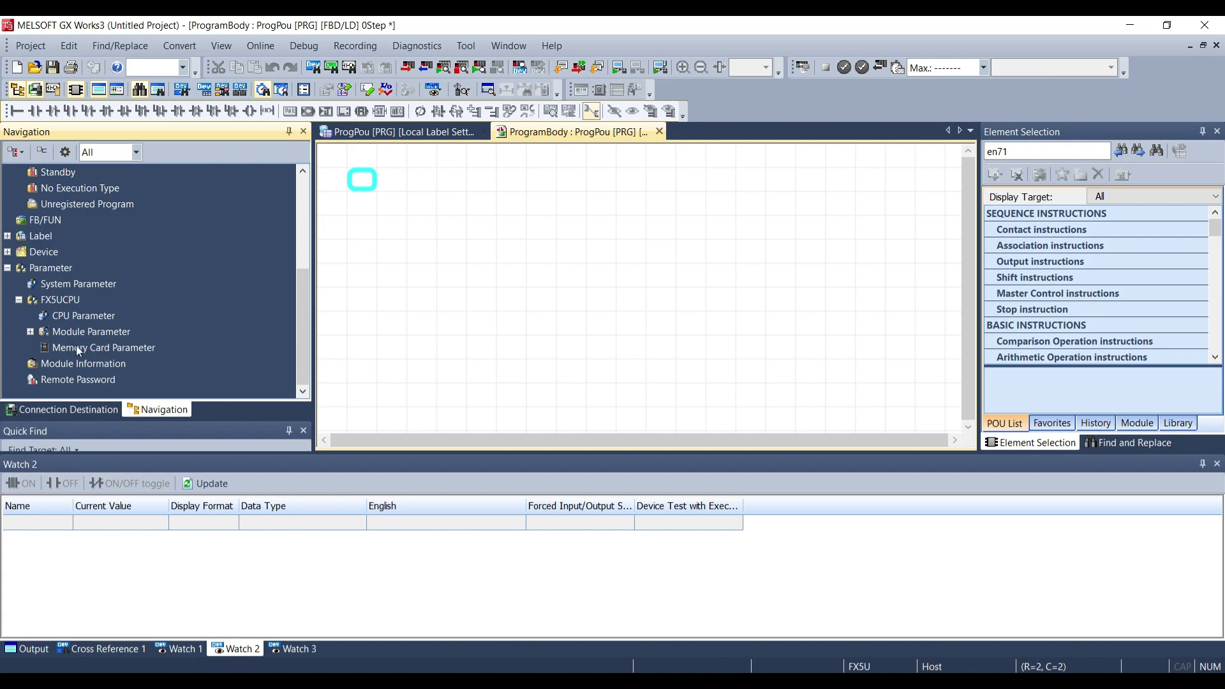
{"action": "left_click", "coordinate": [56, 270]}
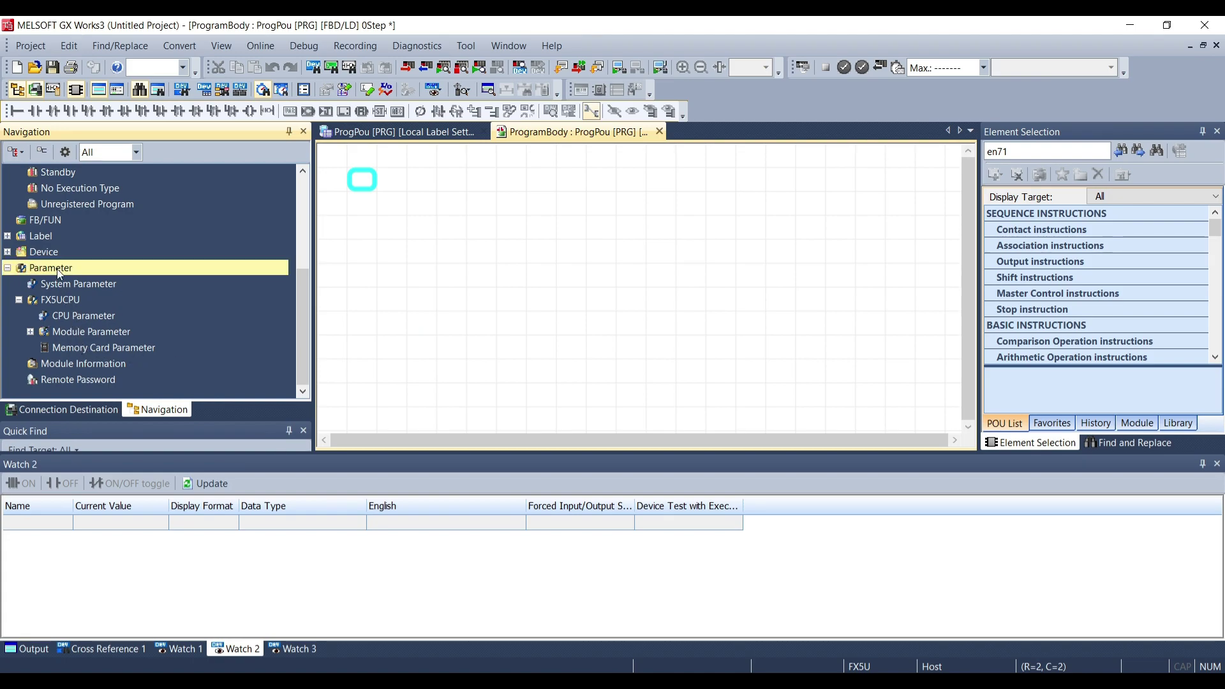
{"action": "left_click", "coordinate": [72, 303]}
{"action": "left_click", "coordinate": [83, 328]}
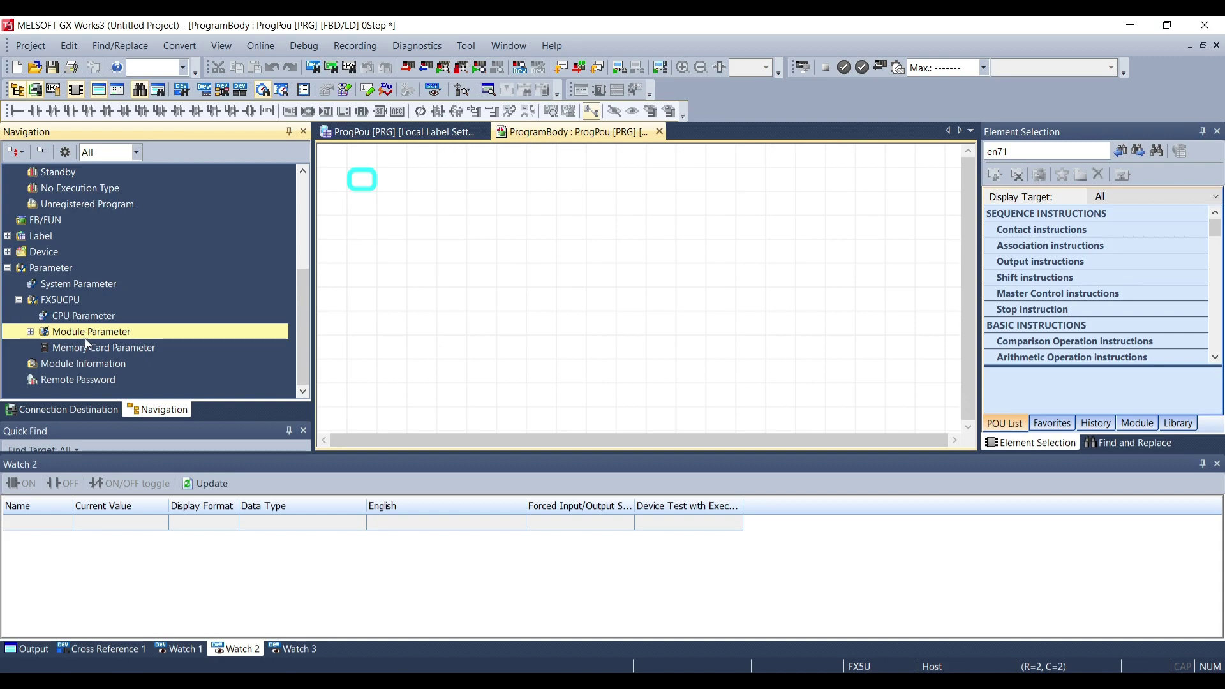
{"action": "double_click", "coordinate": [85, 346]}
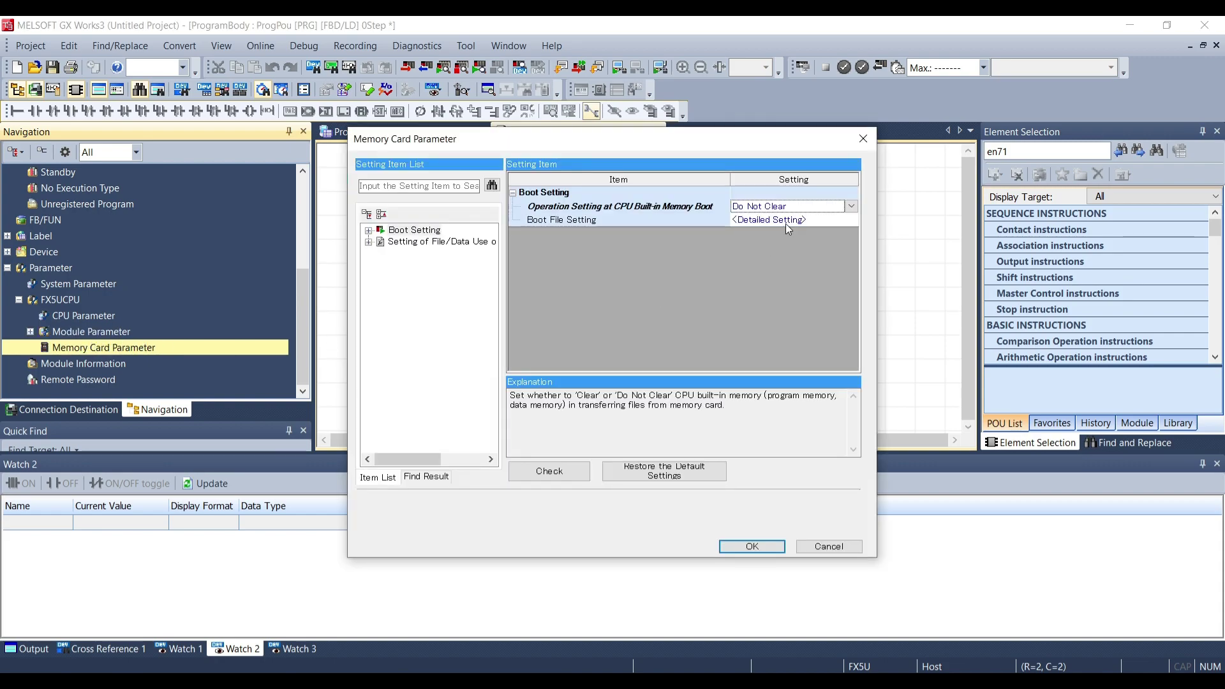
Step: Keep CPU built-in memory boot operation at Do Not Clear and select Boot File Setting
{"action": "left_click", "coordinate": [851, 207]}
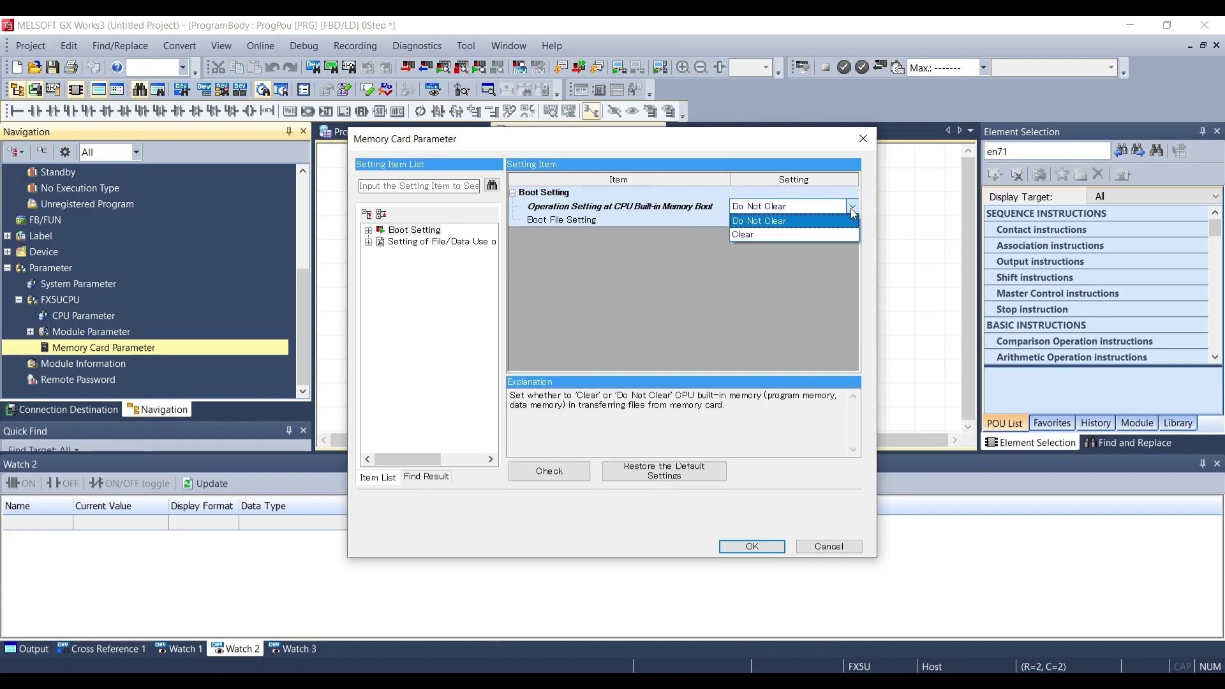
{"action": "left_click", "coordinate": [794, 220]}
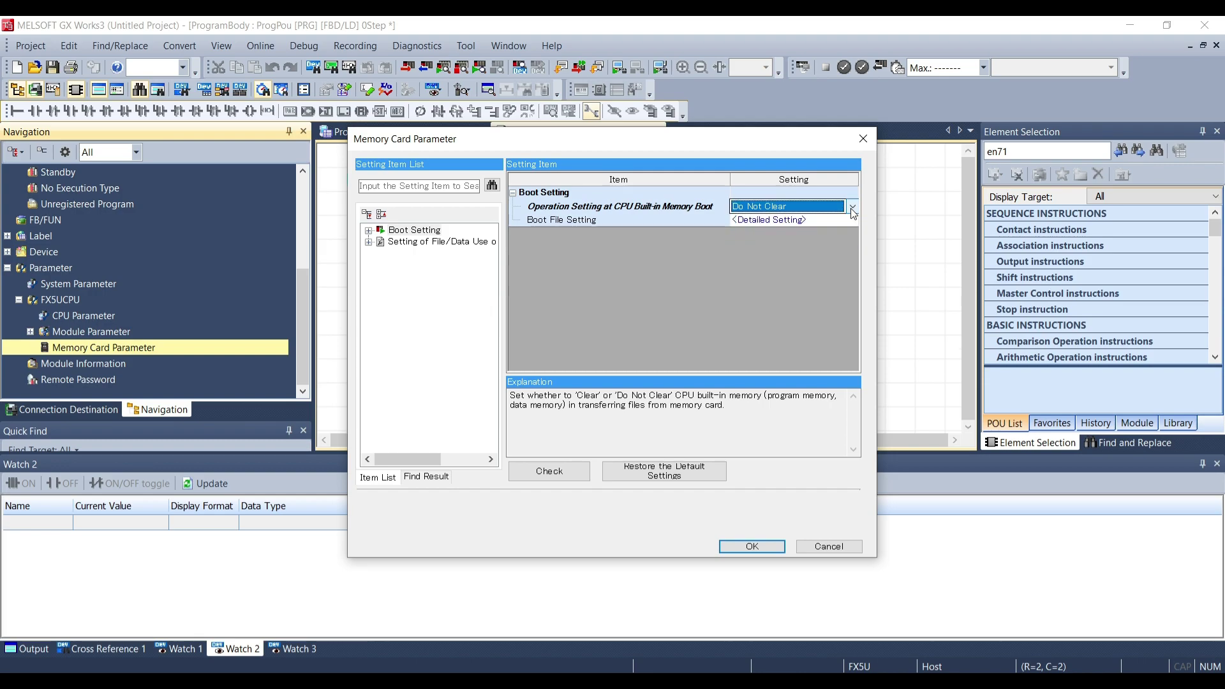
{"action": "left_click", "coordinate": [794, 220]}
Step: Add CPU Parameter and Global Label file types to the boot file list
{"action": "double_click", "coordinate": [794, 220]}
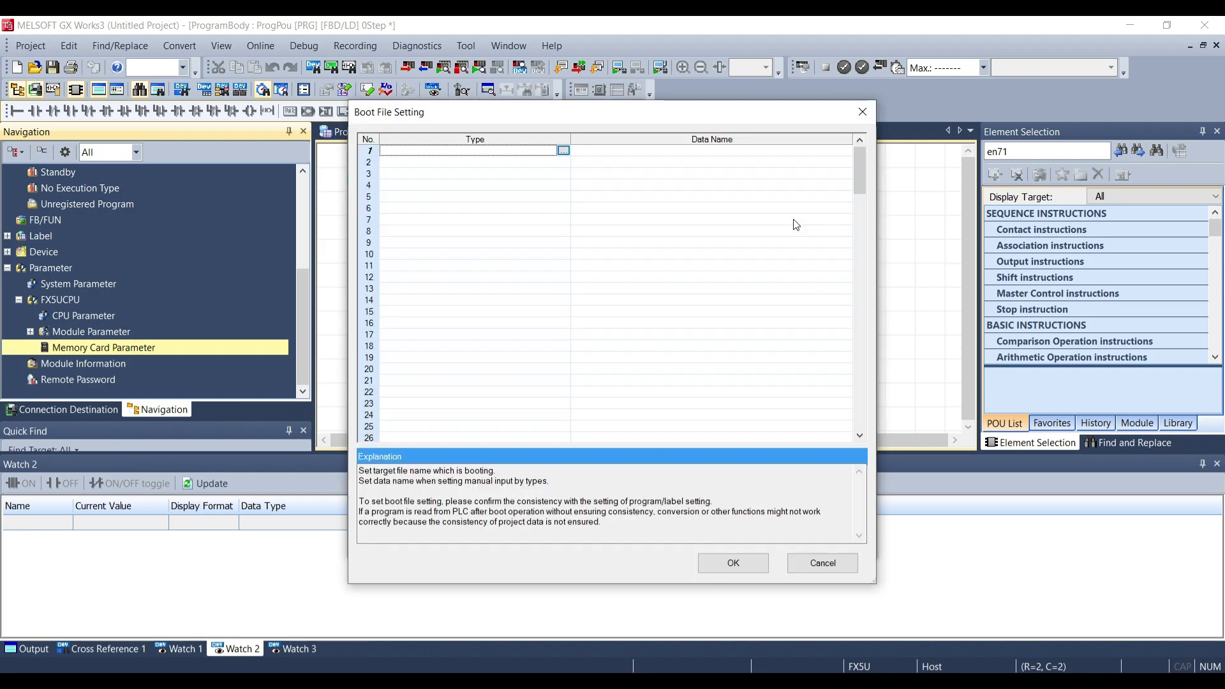
{"action": "left_click", "coordinate": [564, 151]}
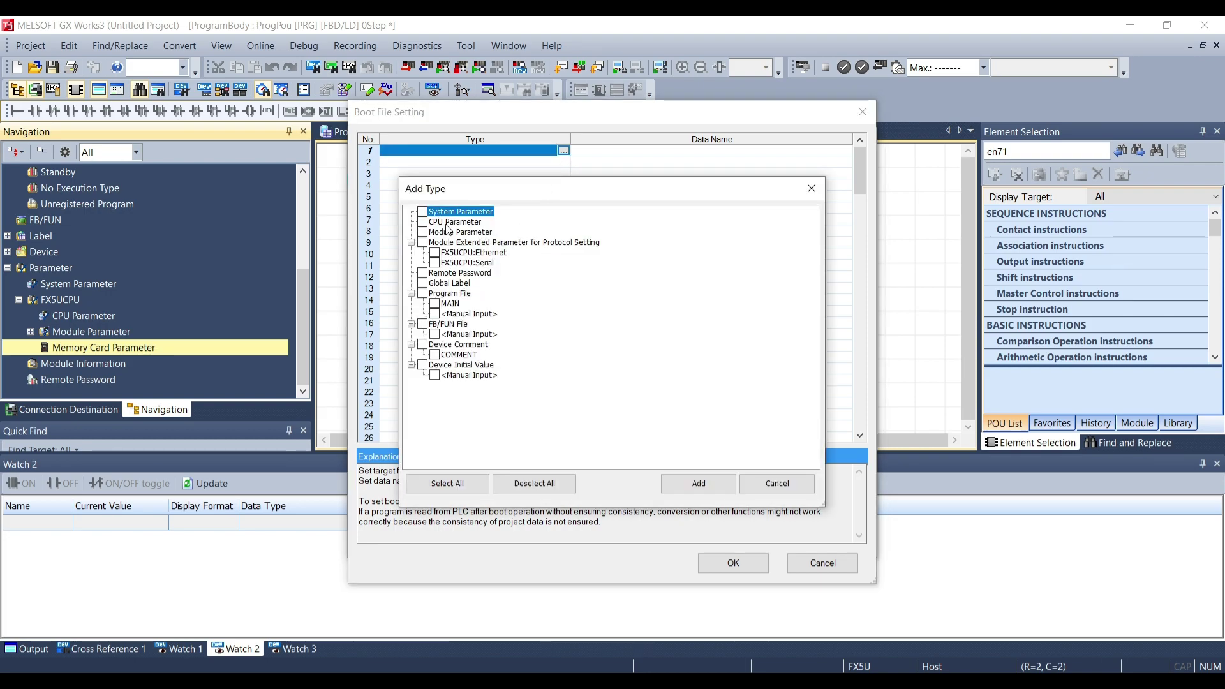
{"action": "left_click", "coordinate": [422, 222]}
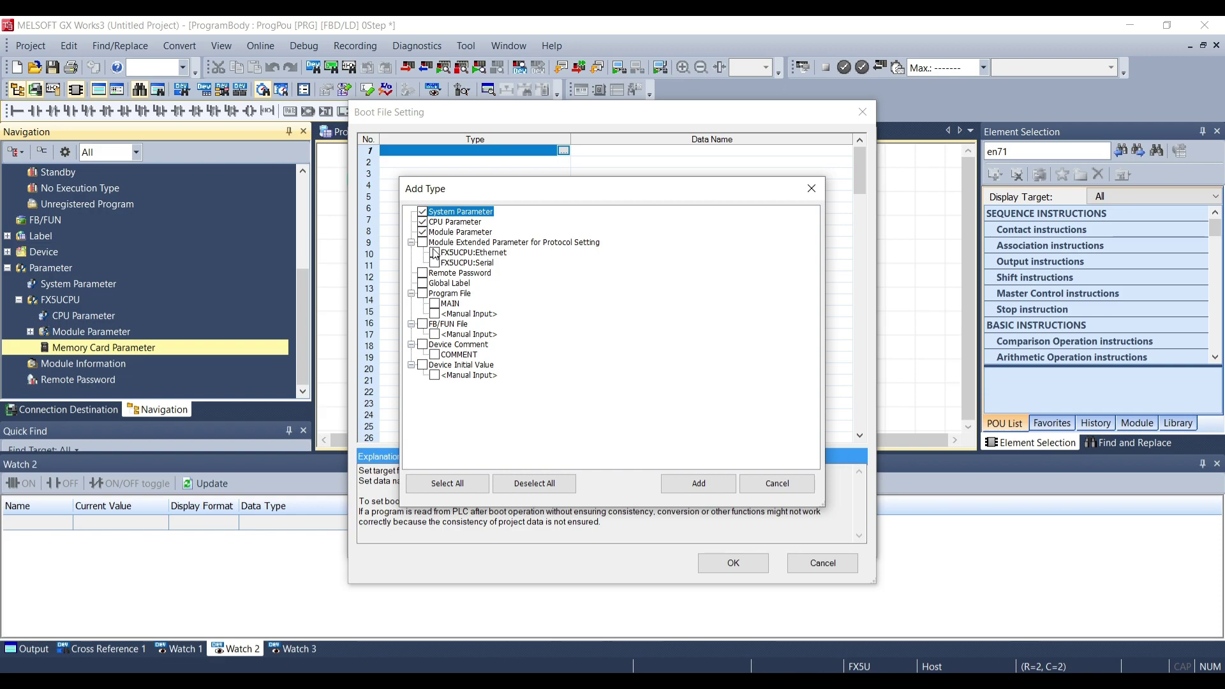
{"action": "left_click", "coordinate": [423, 284]}
{"action": "left_click", "coordinate": [683, 485]}
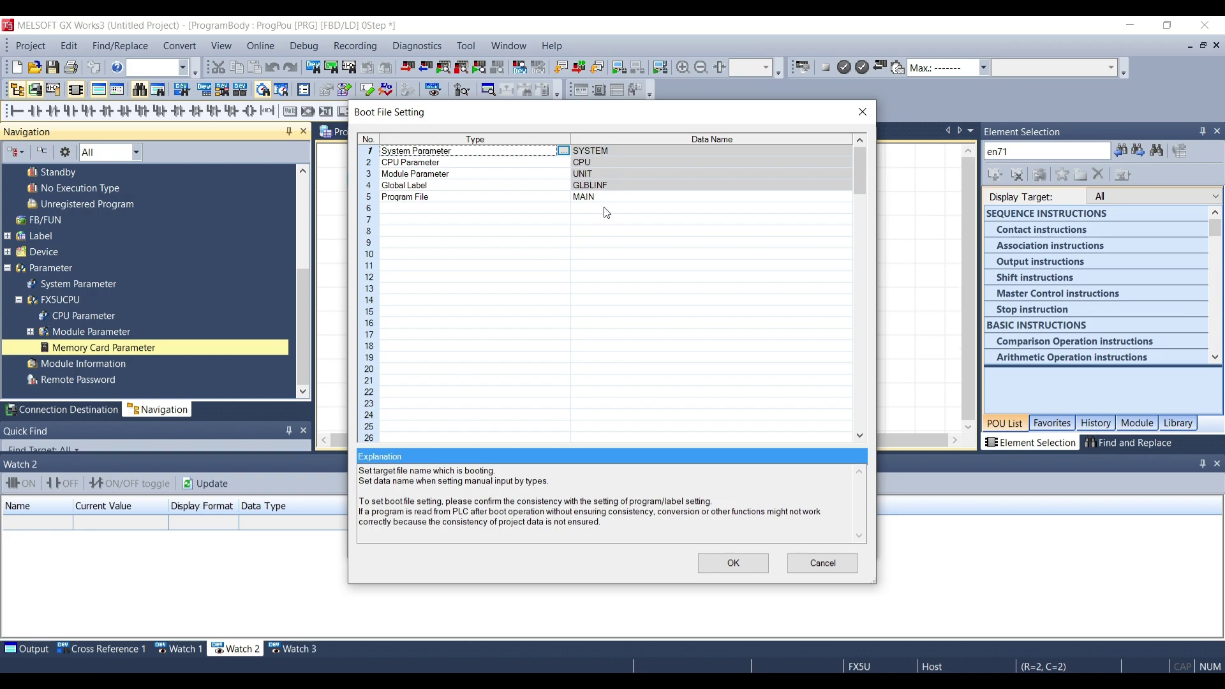
Step: Delete the stray FB/FUN File row and confirm the boot file list with OK
{"action": "left_click", "coordinate": [564, 151]}
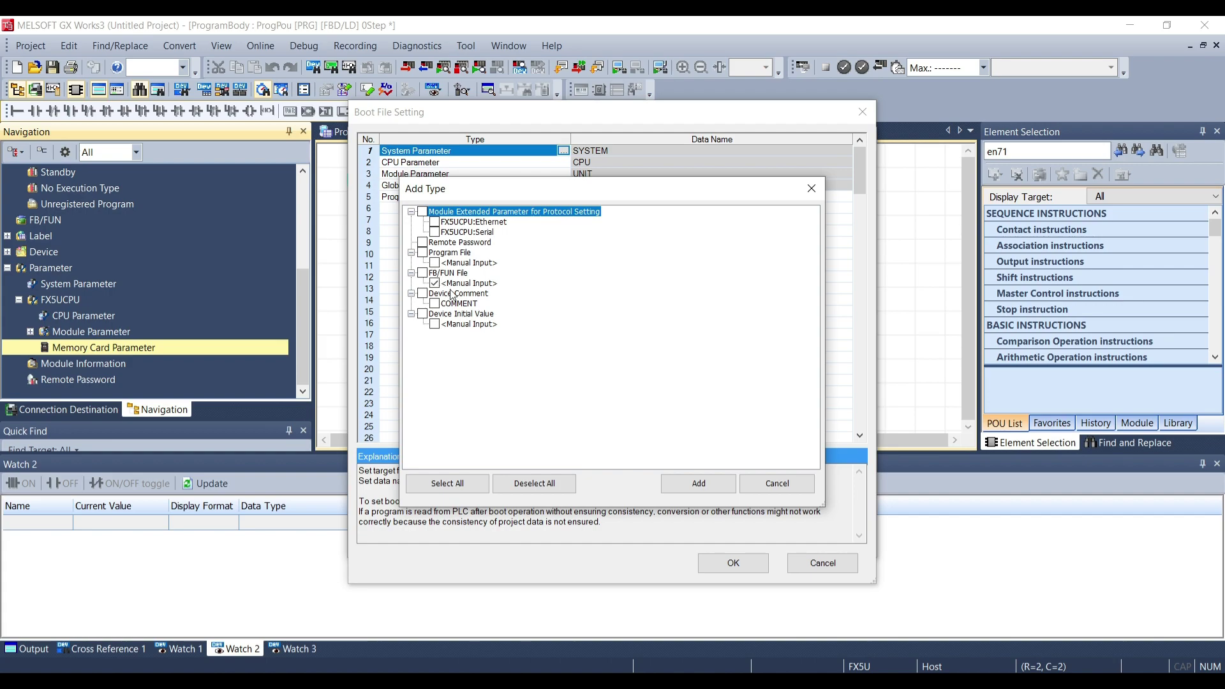
{"action": "left_click", "coordinate": [689, 482]}
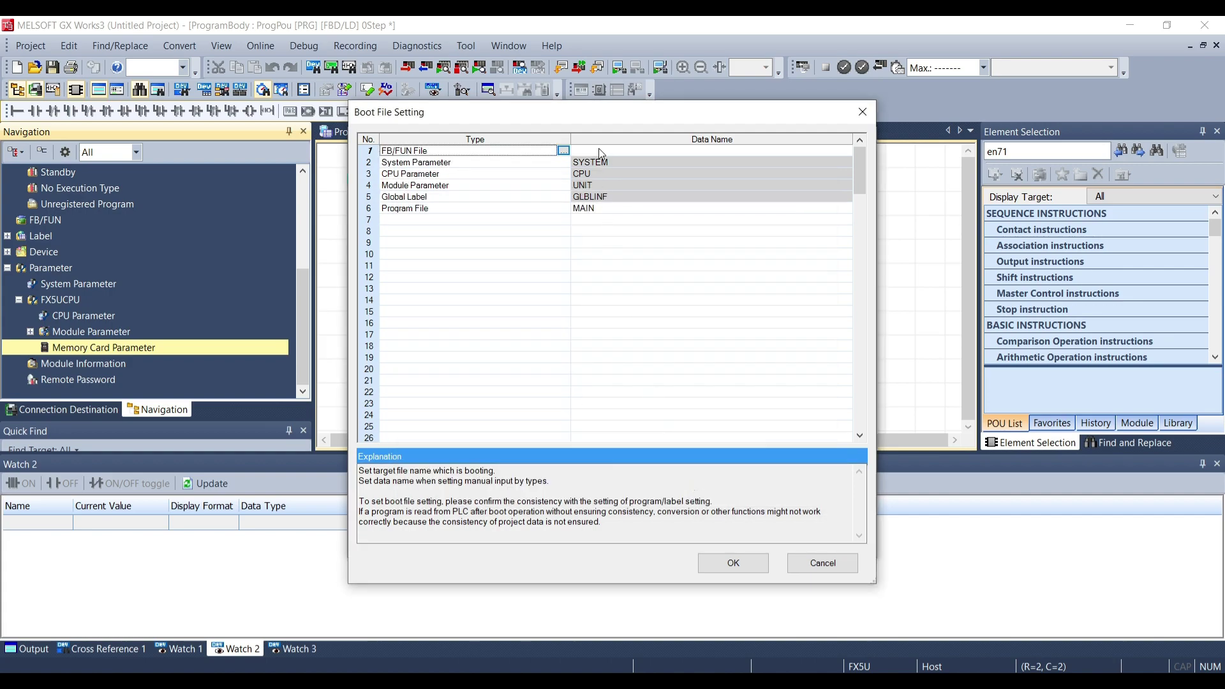
{"action": "left_click", "coordinate": [688, 151]}
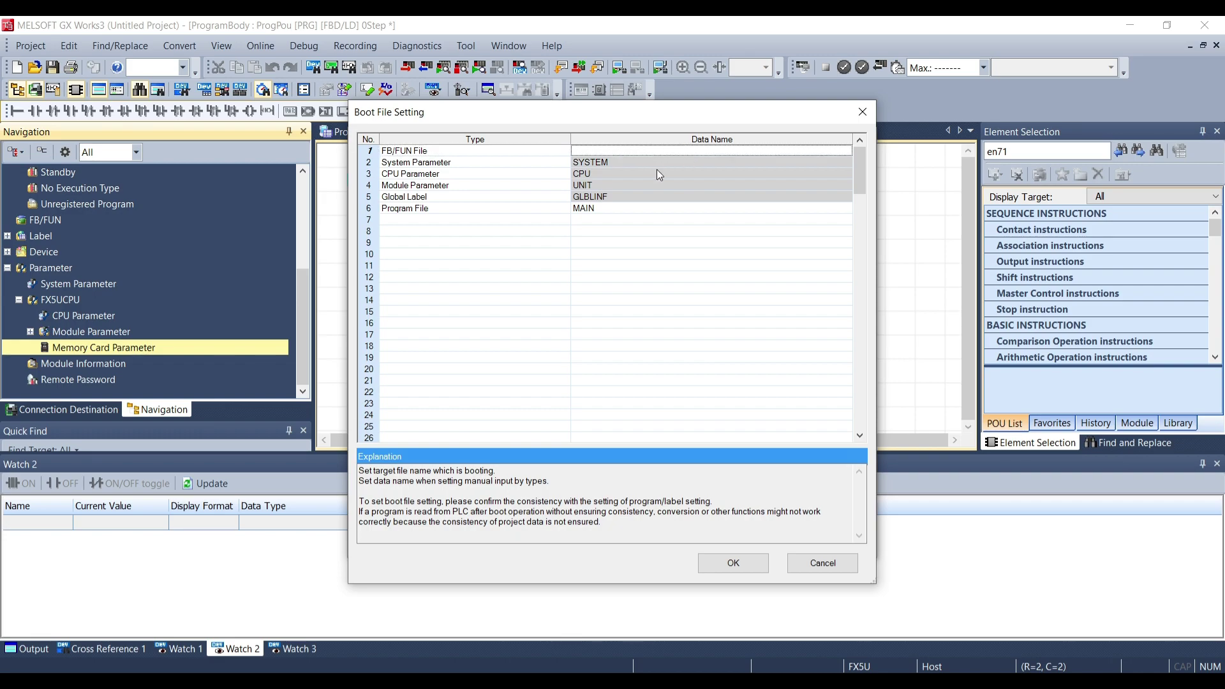
{"action": "left_click", "coordinate": [734, 560]}
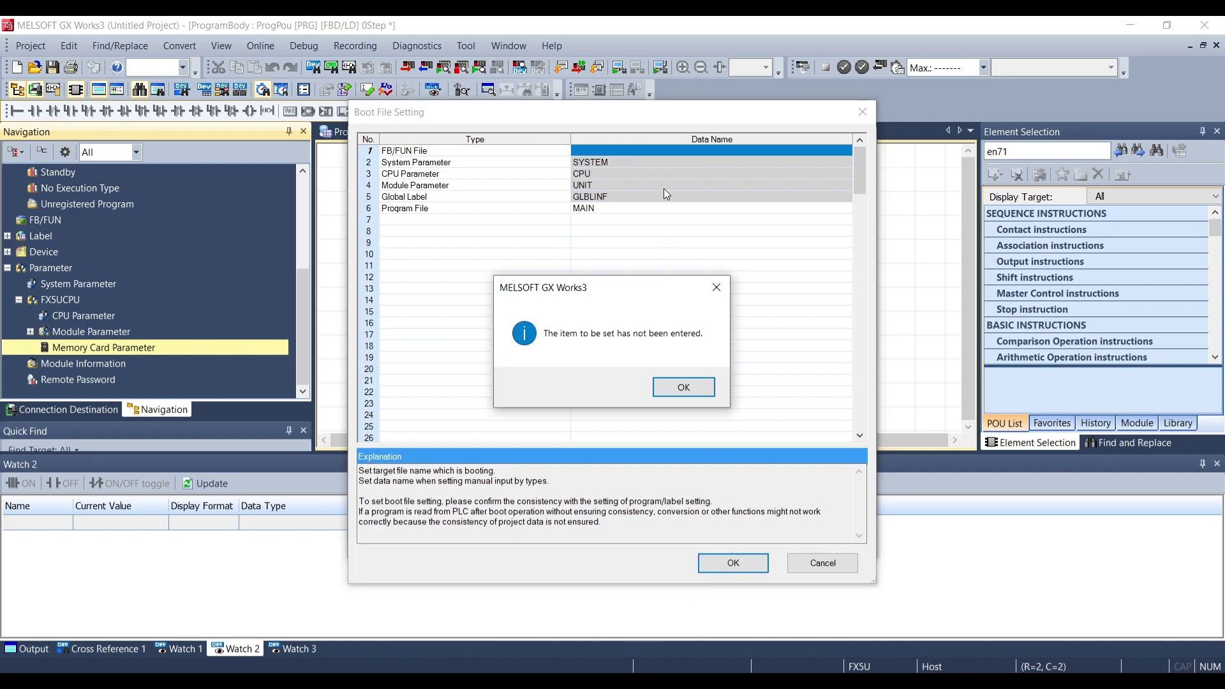
{"action": "left_click", "coordinate": [698, 389]}
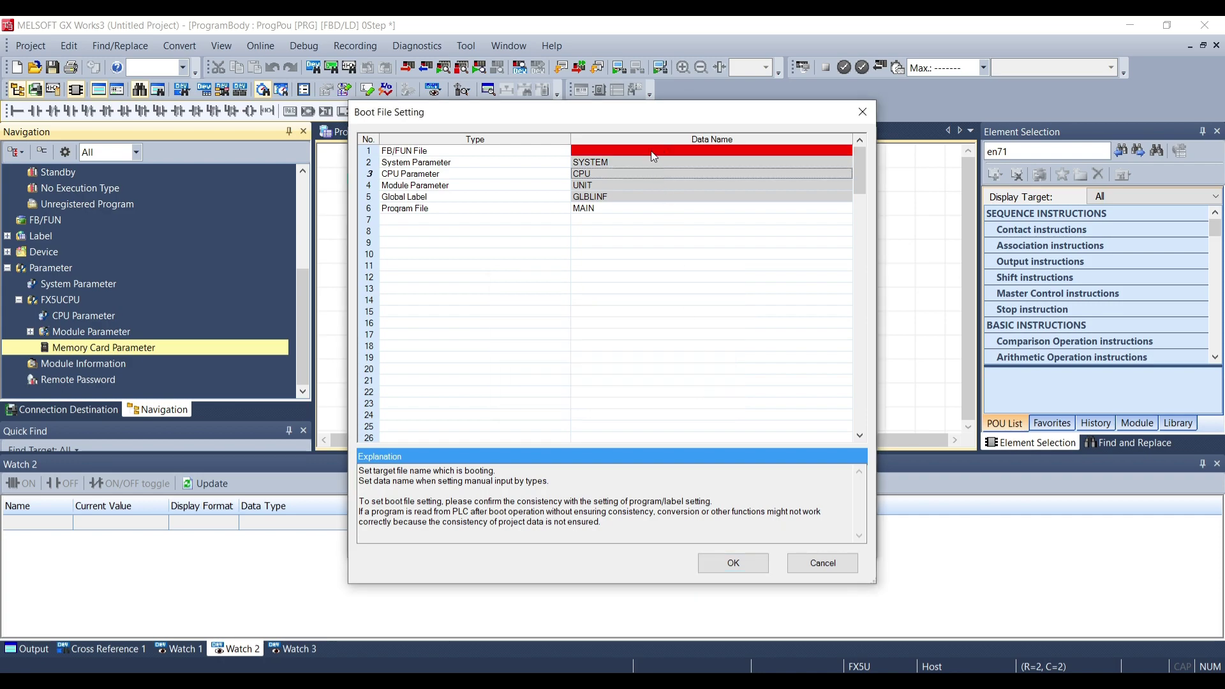
{"action": "left_click", "coordinate": [540, 153]}
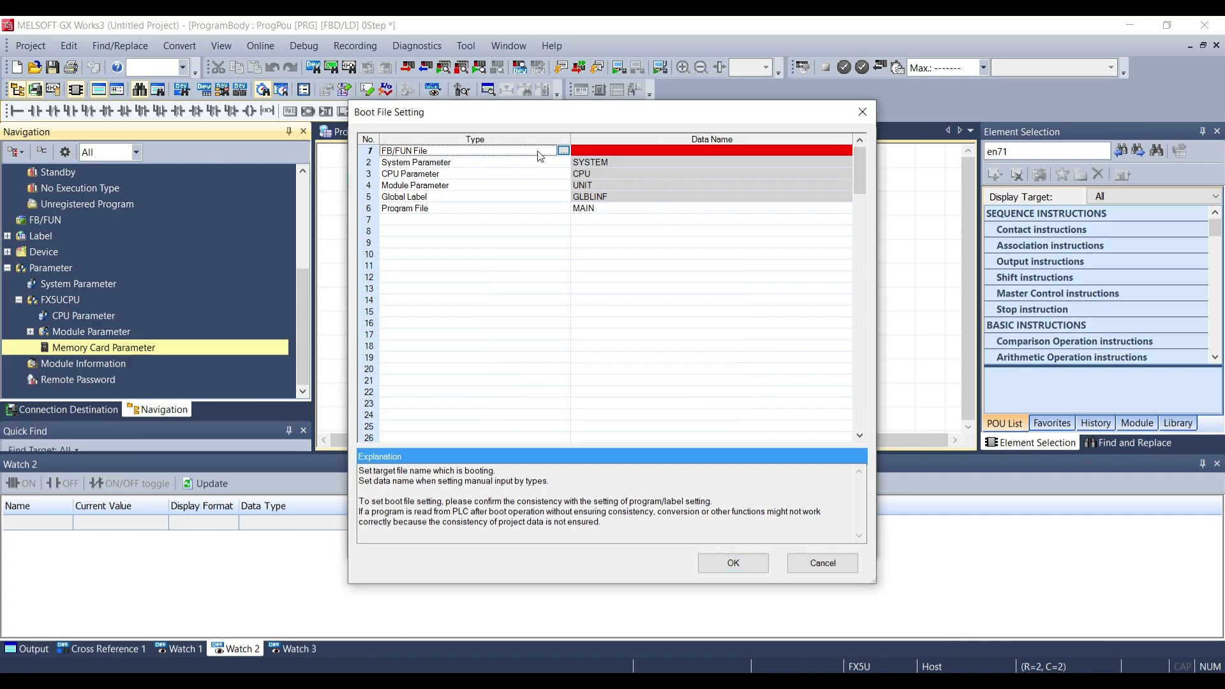
{"action": "key", "text": "Delete"}
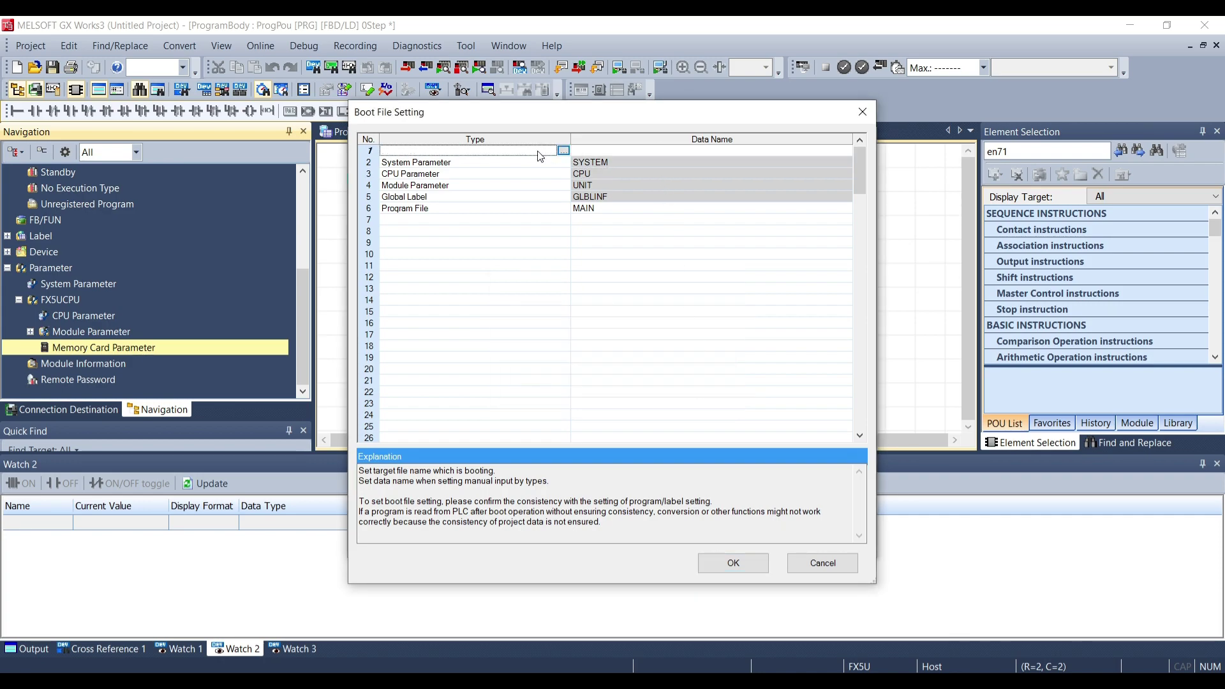
{"action": "left_click", "coordinate": [715, 565]}
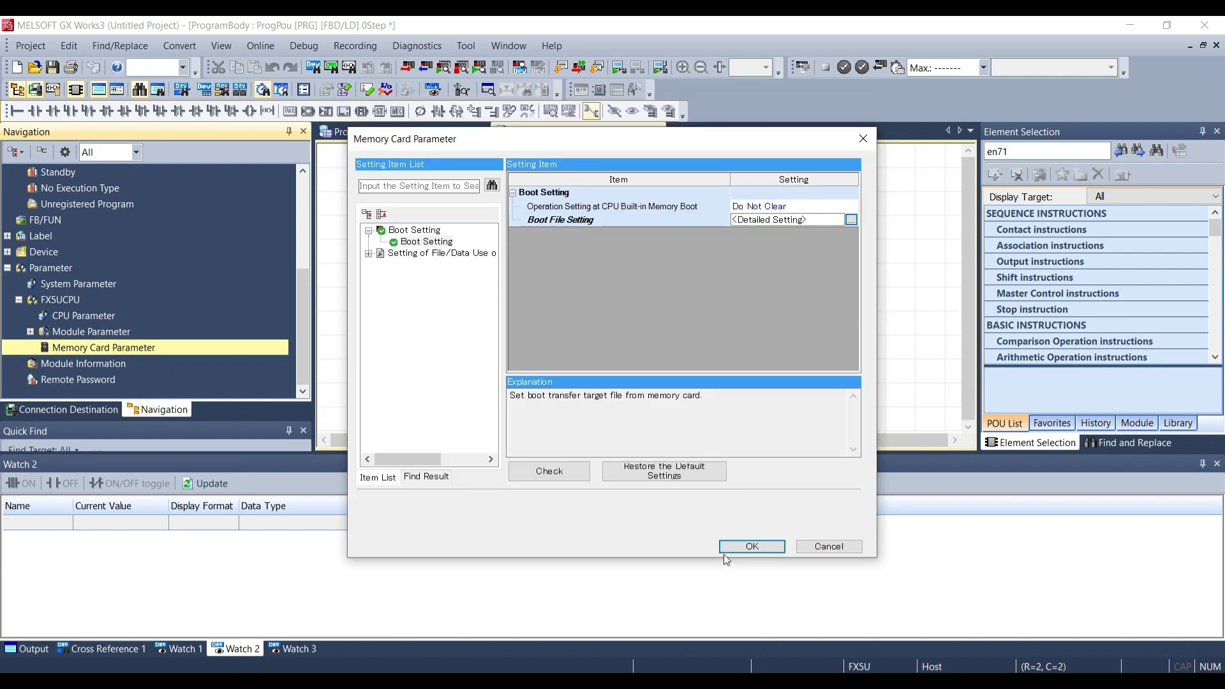
Step: Leave Module Extended Parameter and Slave Station Parameter at Not Use, then click OK
{"action": "left_click", "coordinate": [368, 254]}
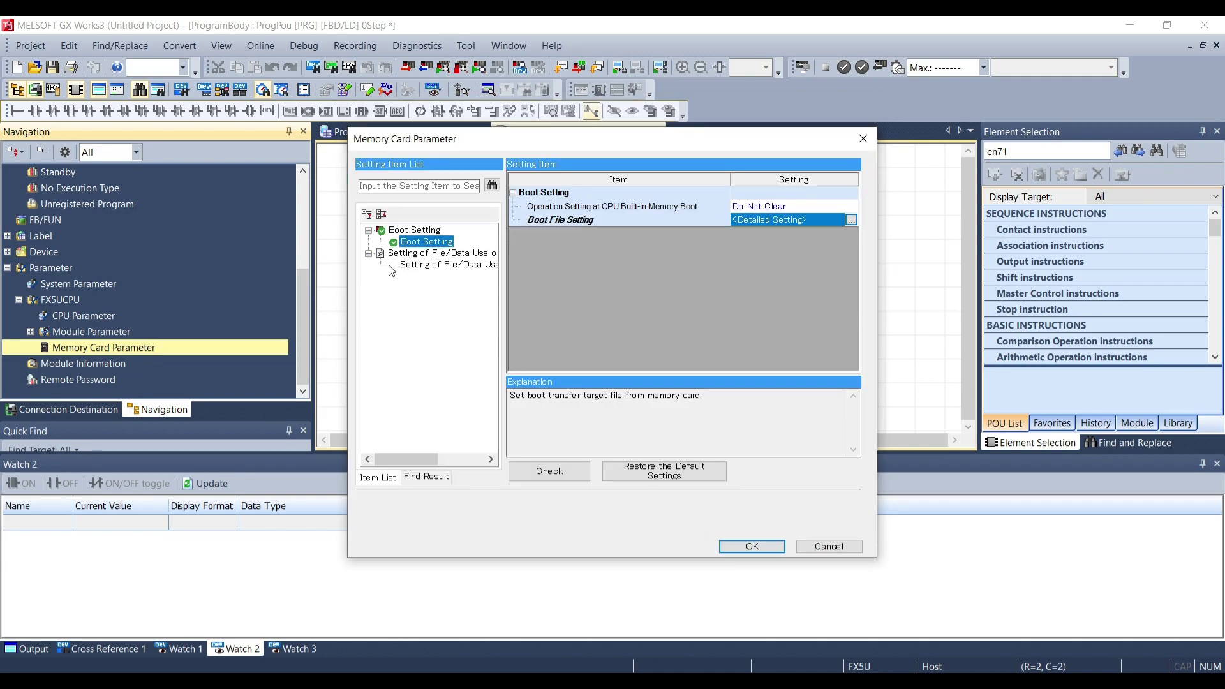
{"action": "left_click", "coordinate": [438, 265]}
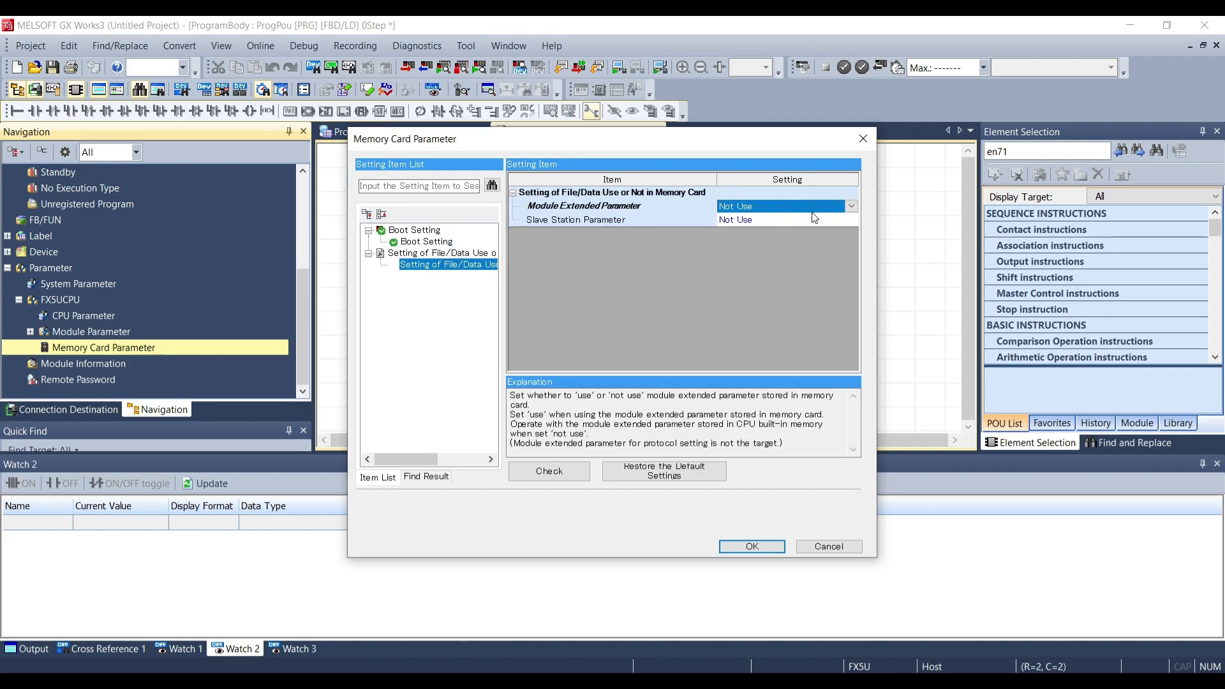
{"action": "left_click", "coordinate": [851, 206]}
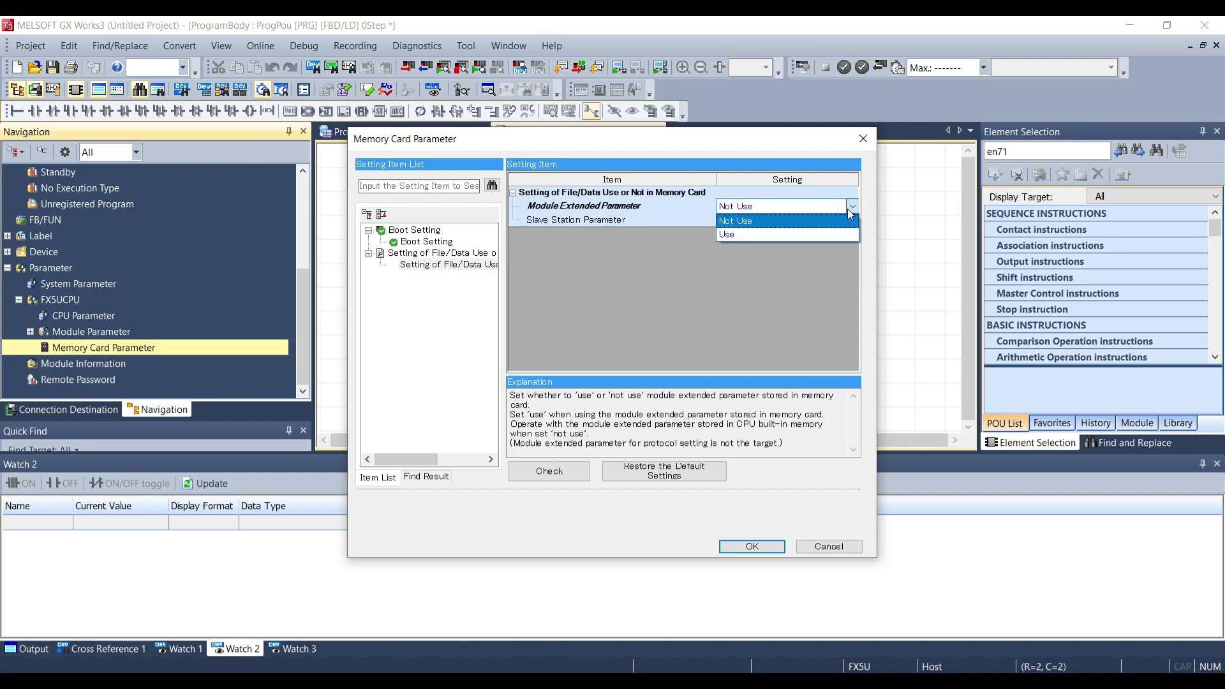
{"action": "left_click", "coordinate": [850, 211]}
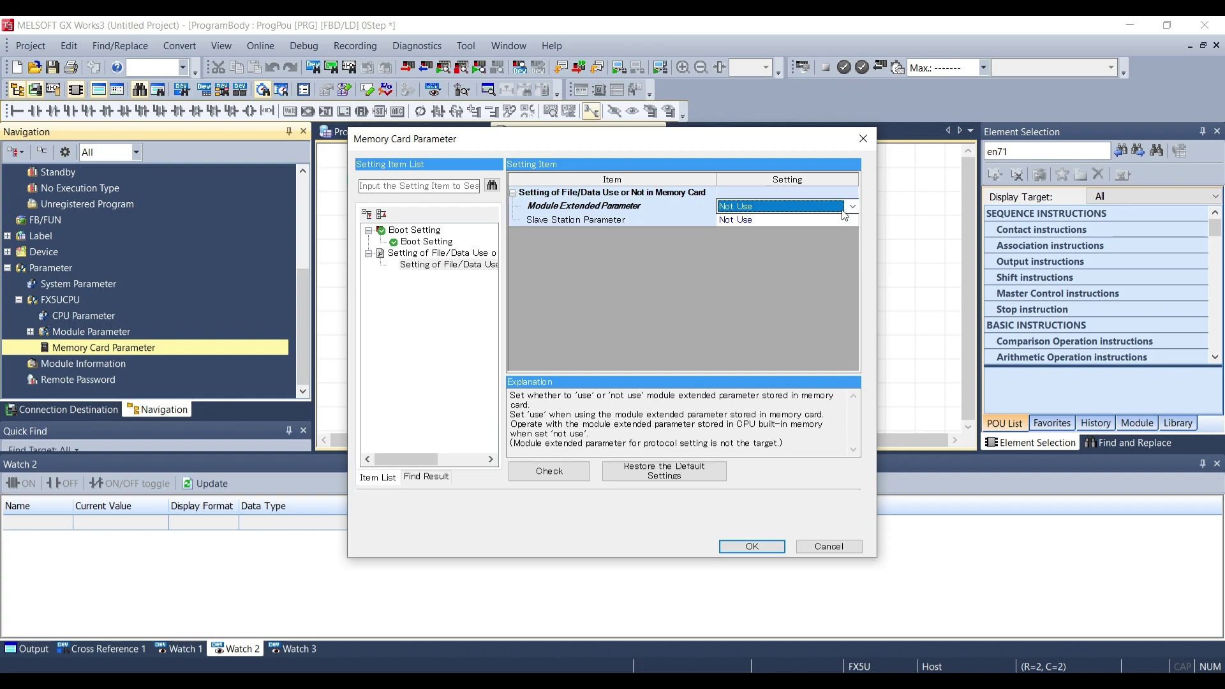
{"action": "left_click", "coordinate": [839, 219]}
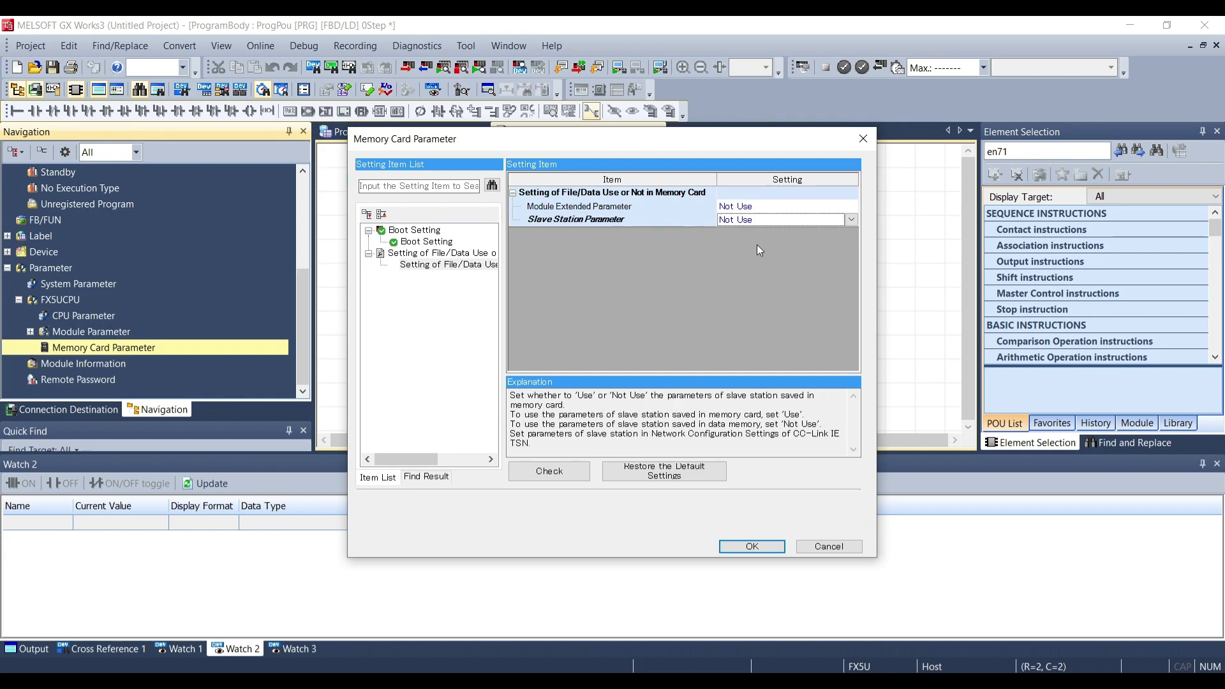
{"action": "left_click", "coordinate": [739, 548]}
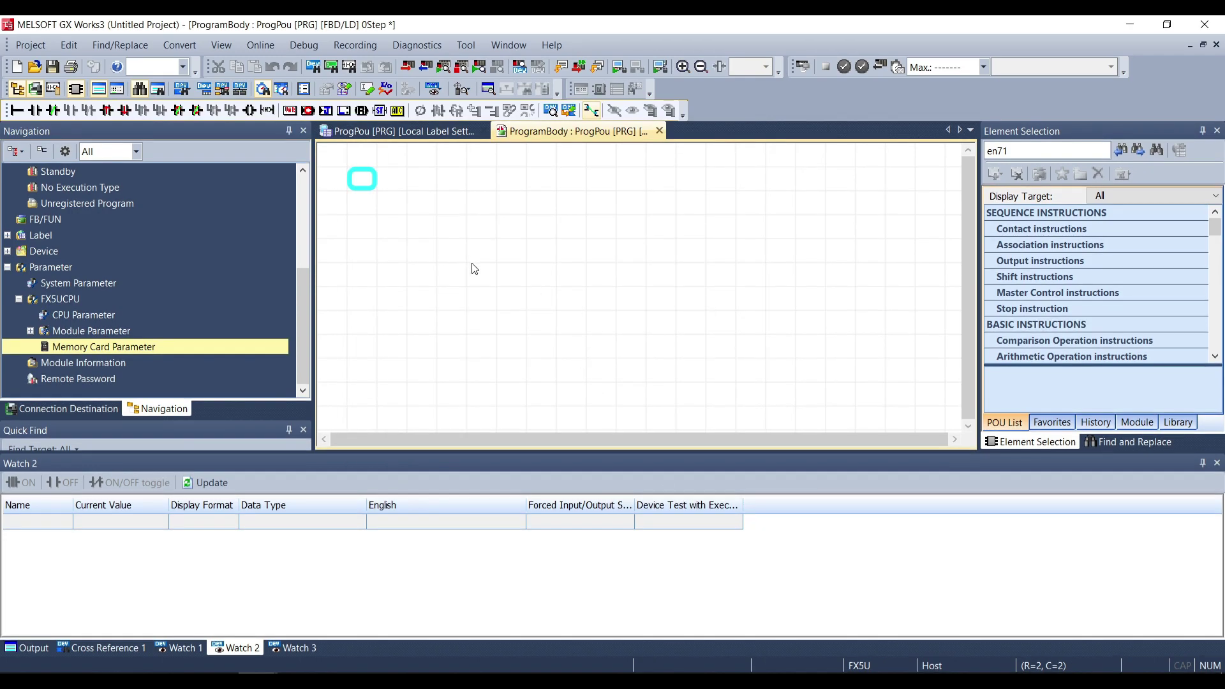
Step: Run Rebuild All on the project, then go to Tool > Memory Card
{"action": "left_click", "coordinate": [597, 66]}
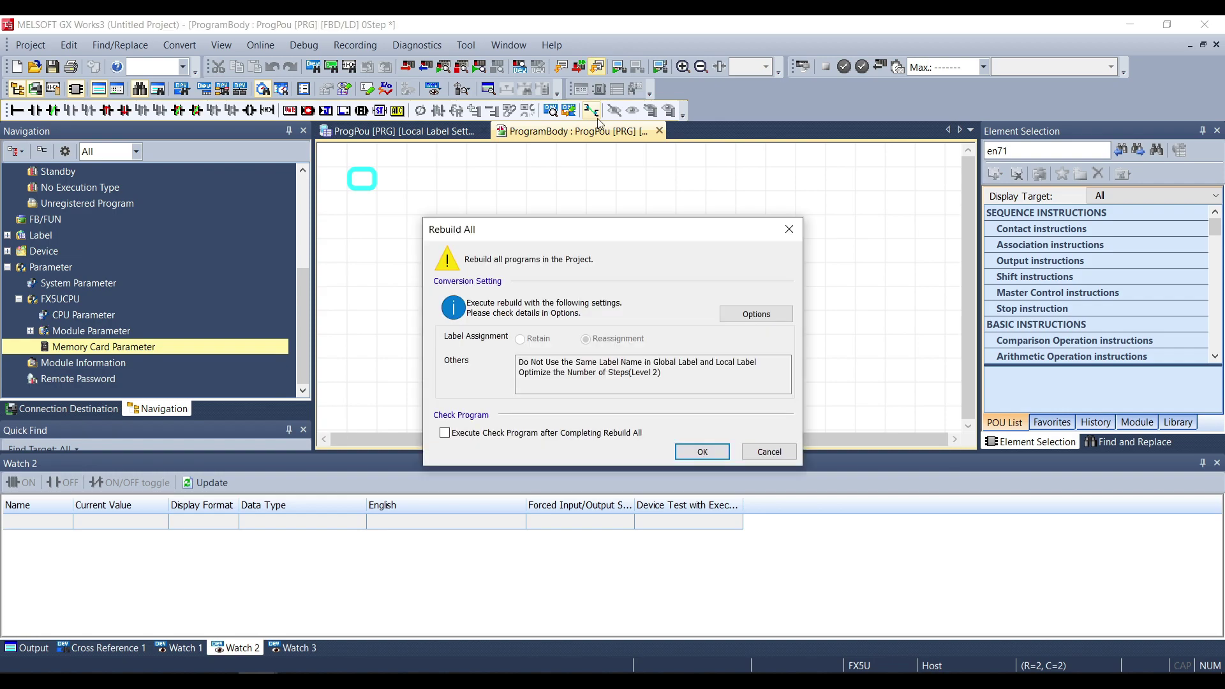
{"action": "left_click", "coordinate": [702, 451]}
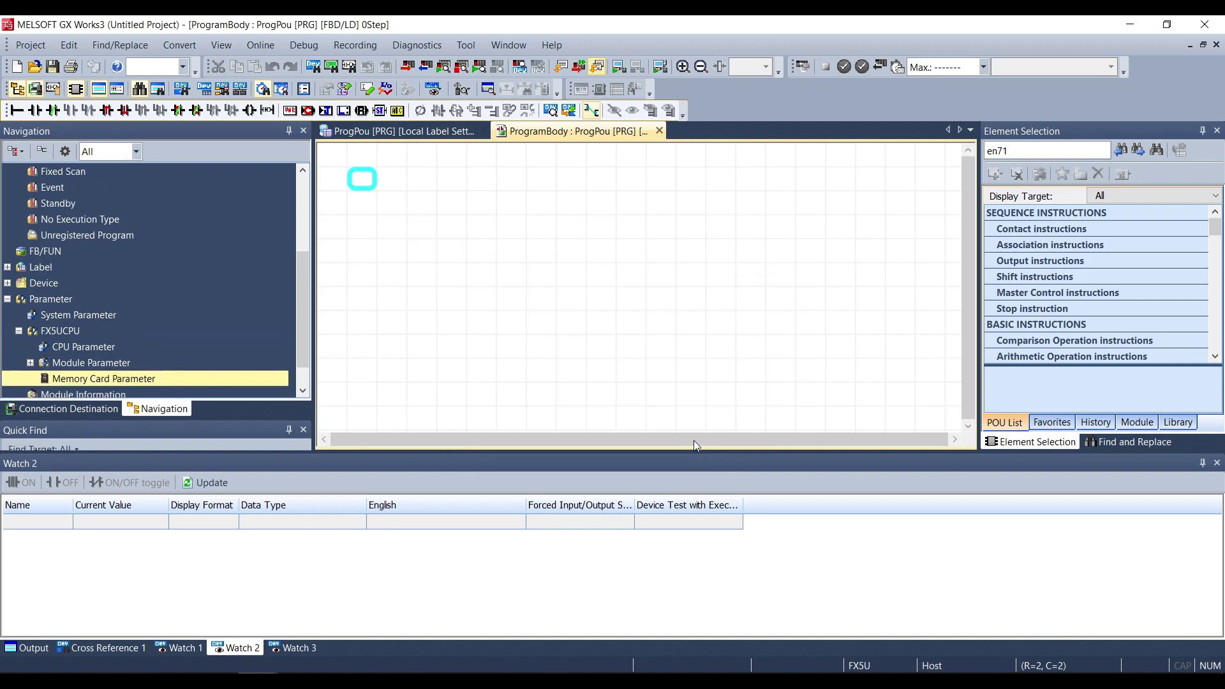
{"action": "left_click", "coordinate": [470, 46]}
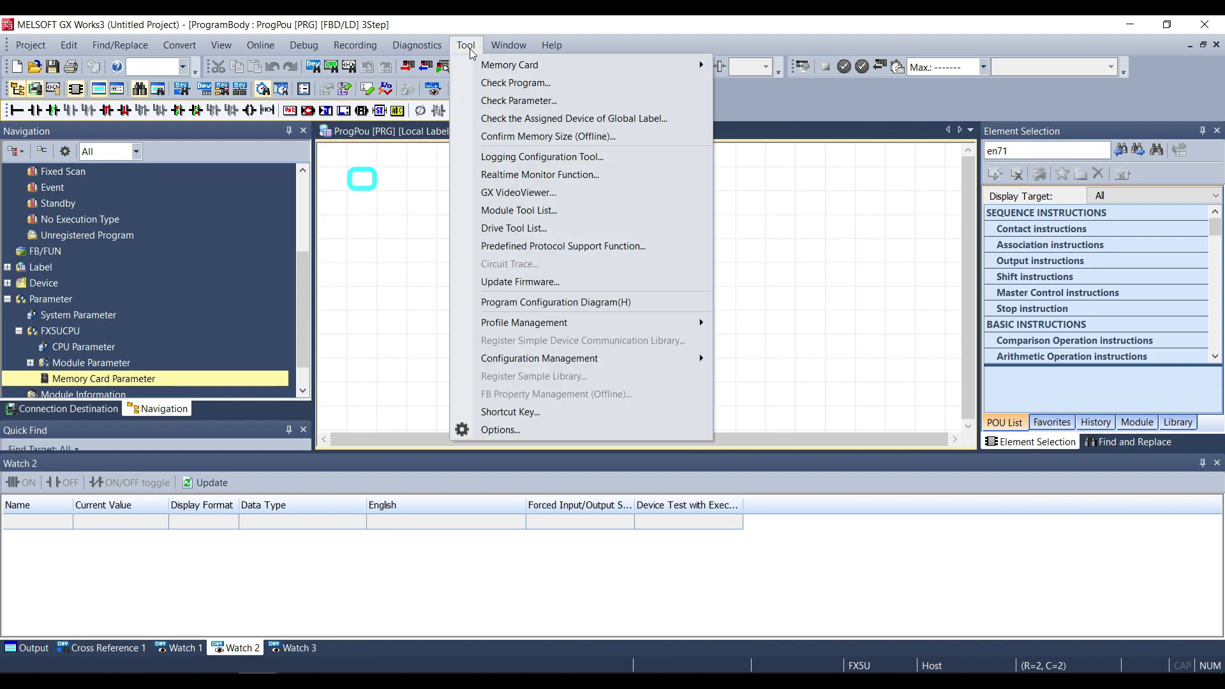
{"action": "mouse_move", "coordinate": [603, 63]}
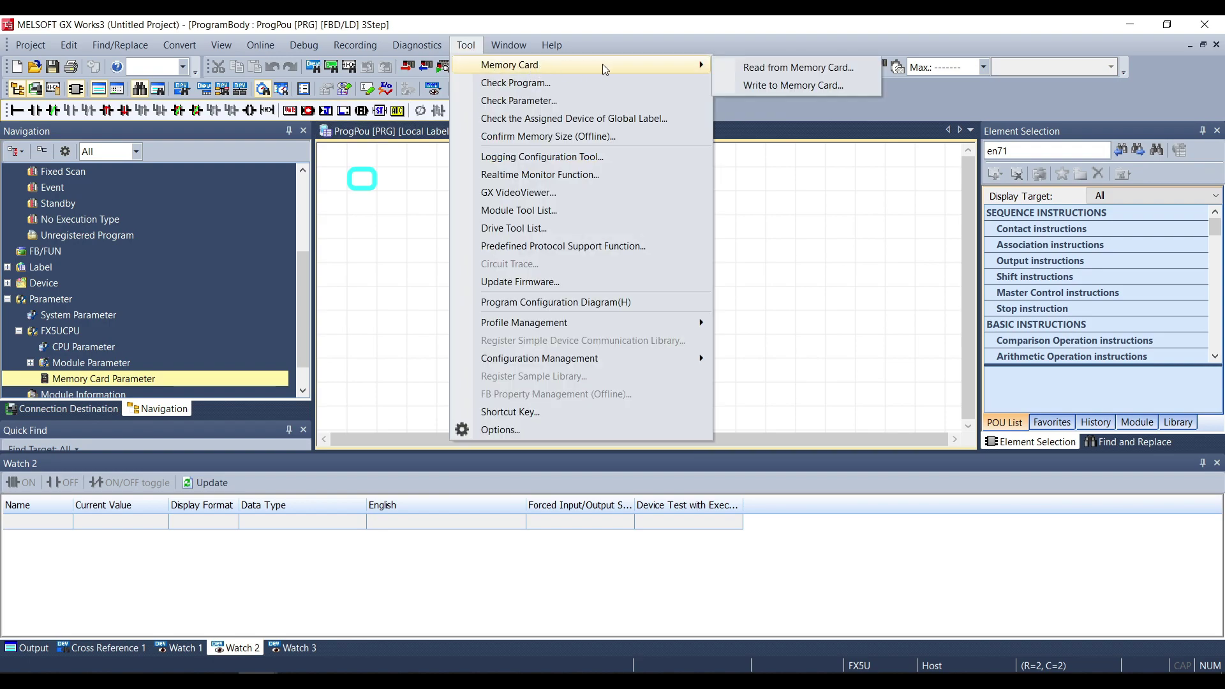
Step: Open Write to Memory Card and set the target drive to SD Card (A:)
{"action": "left_click", "coordinate": [737, 86]}
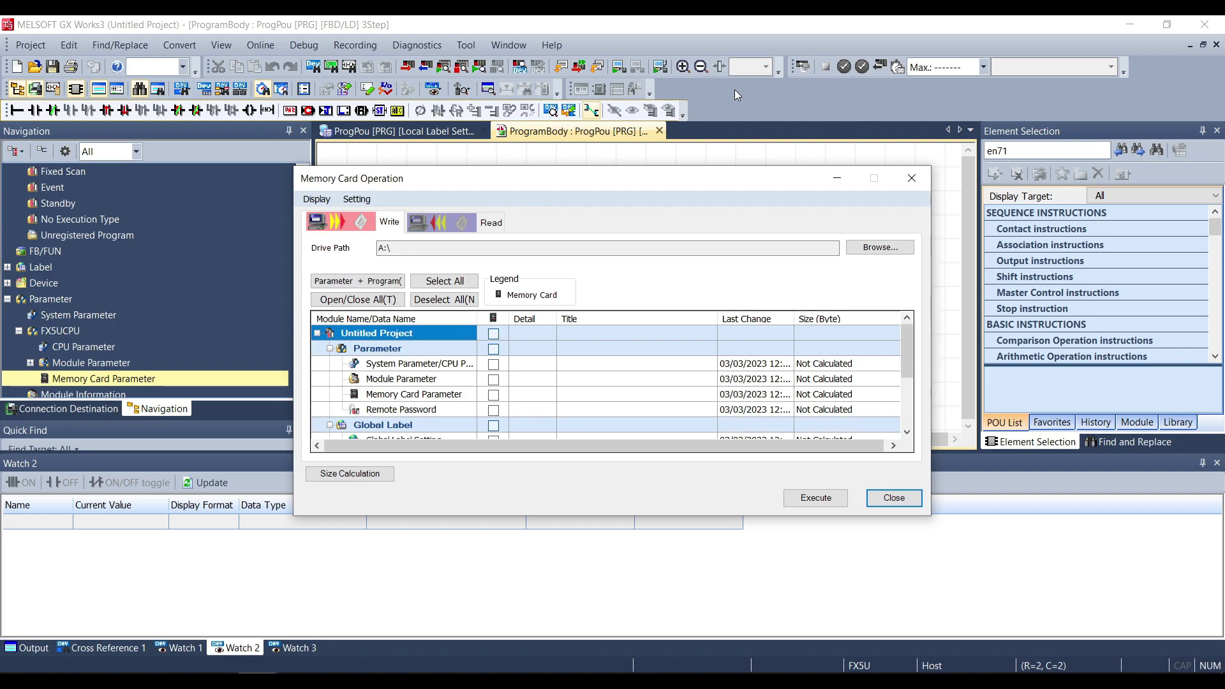
{"action": "left_click", "coordinate": [855, 249]}
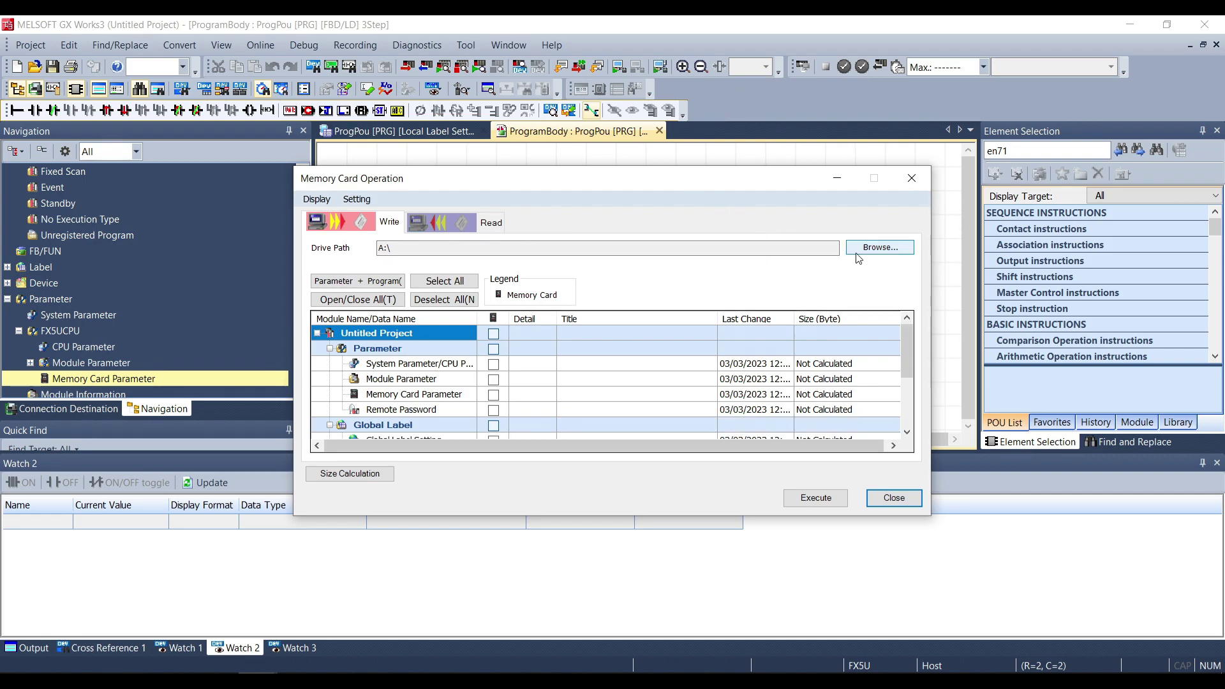
{"action": "left_click", "coordinate": [577, 378]}
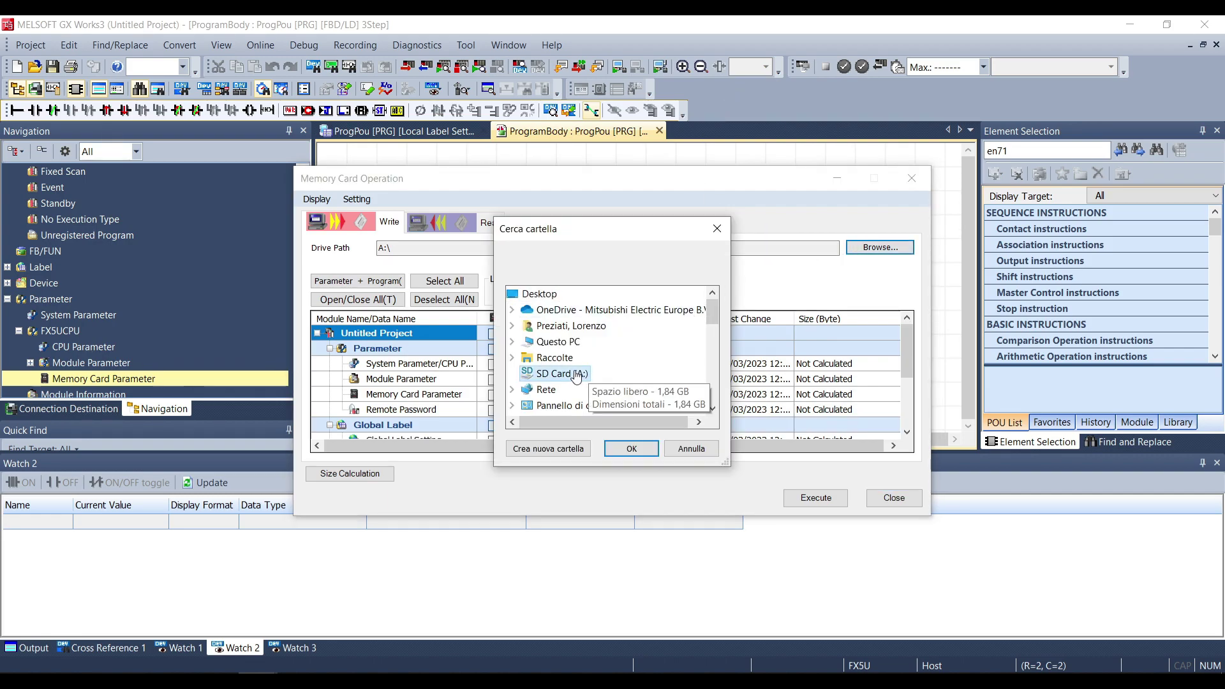
{"action": "left_click", "coordinate": [629, 448]}
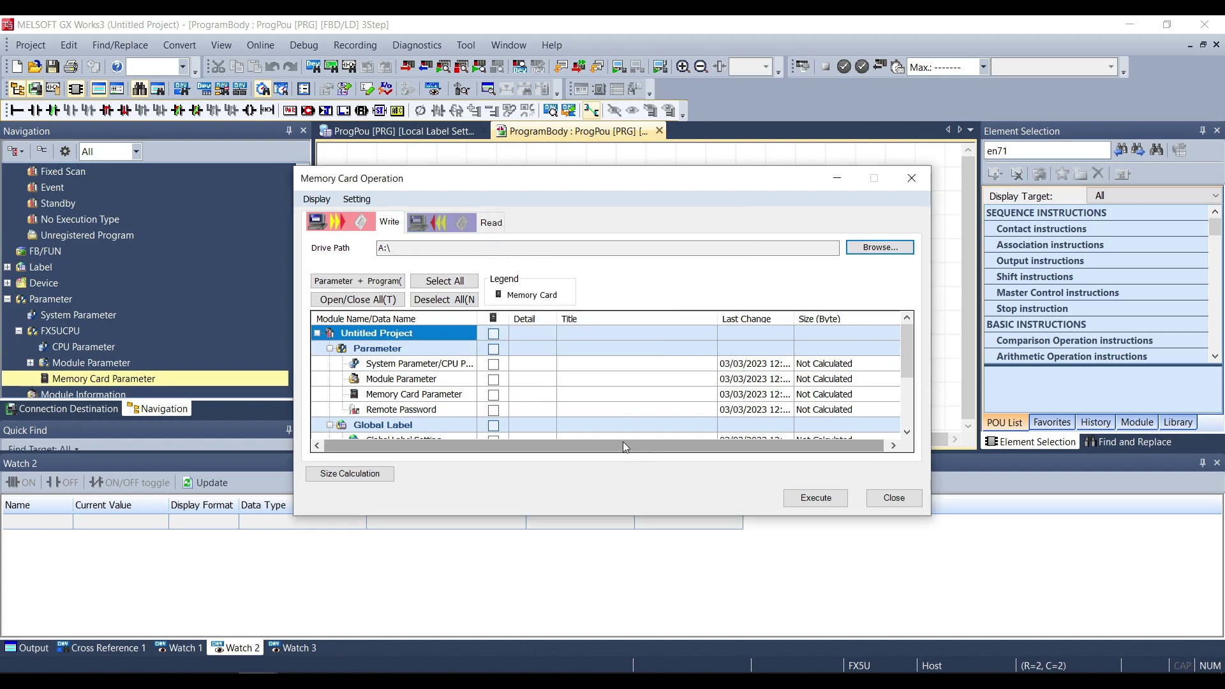
Step: Write Parameter, Global Label Setting and MAIN to the card, then close the window
{"action": "left_click", "coordinate": [493, 349]}
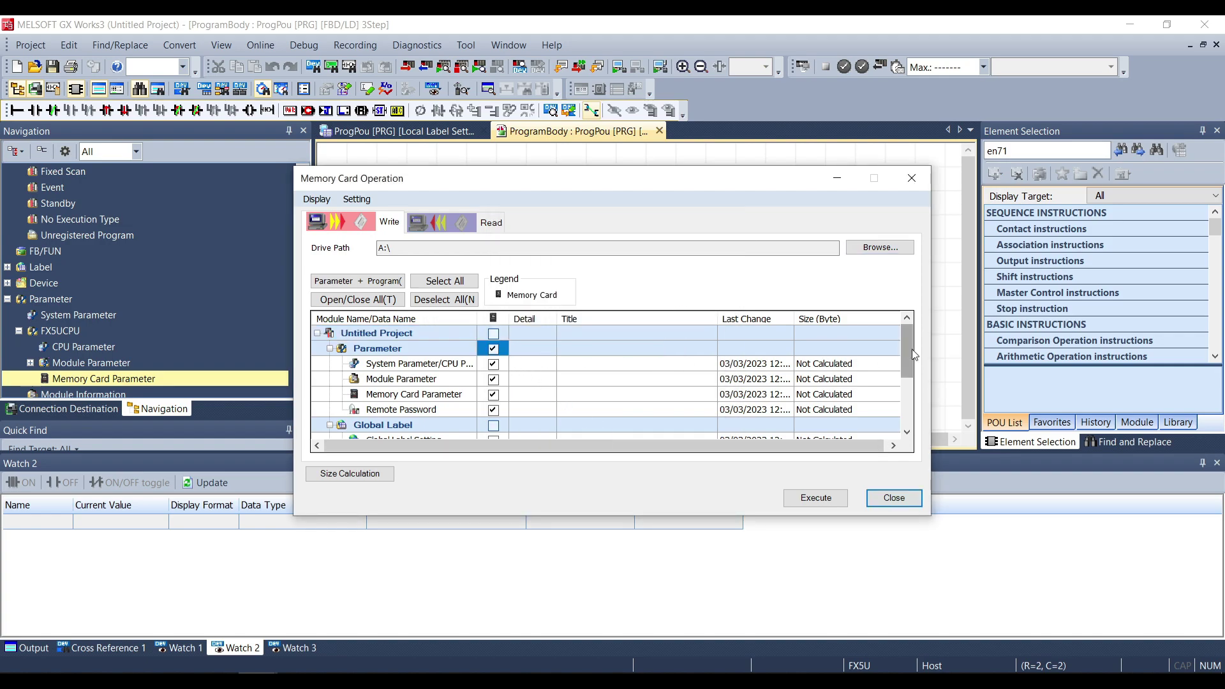
{"action": "left_click_drag", "start_coordinate": [908, 344], "coordinate": [909, 373]}
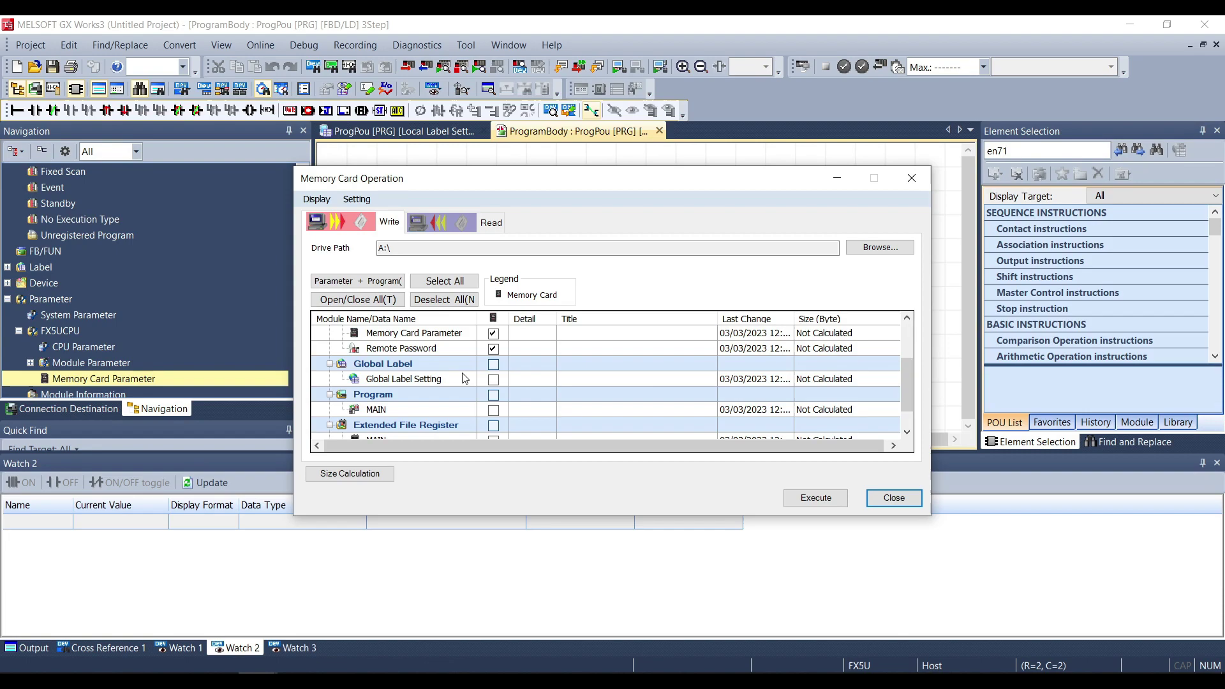
{"action": "left_click", "coordinate": [494, 381]}
{"action": "left_click", "coordinate": [494, 409]}
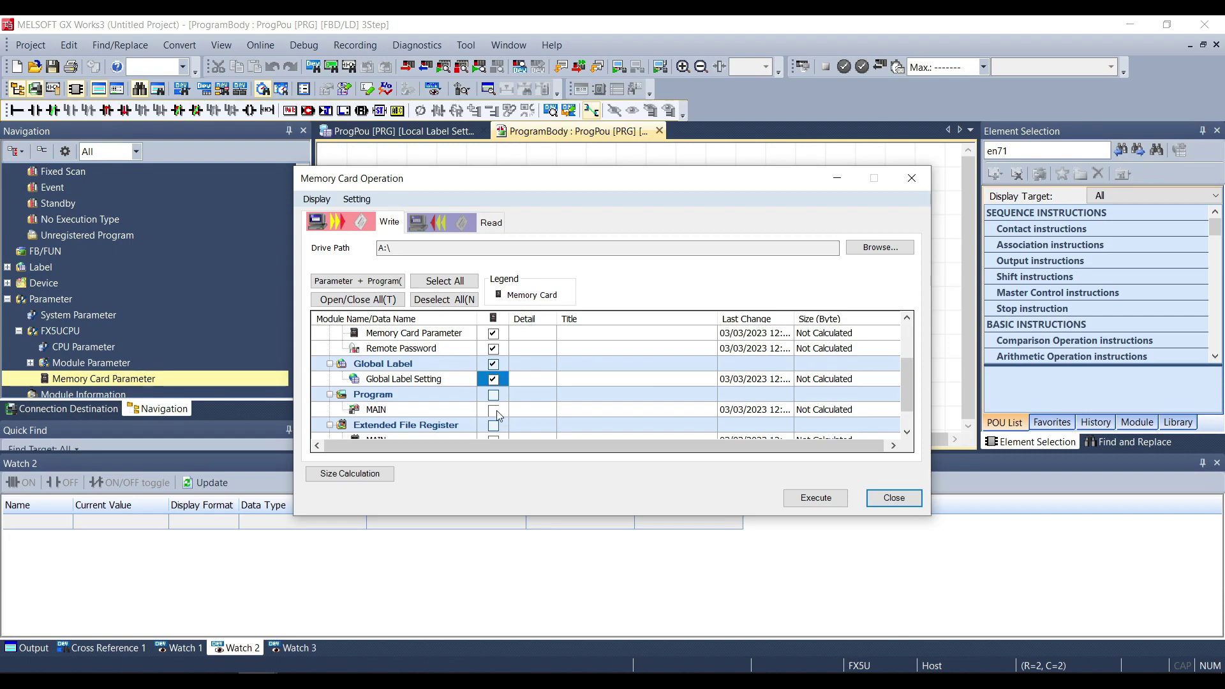
{"action": "left_click", "coordinate": [815, 499]}
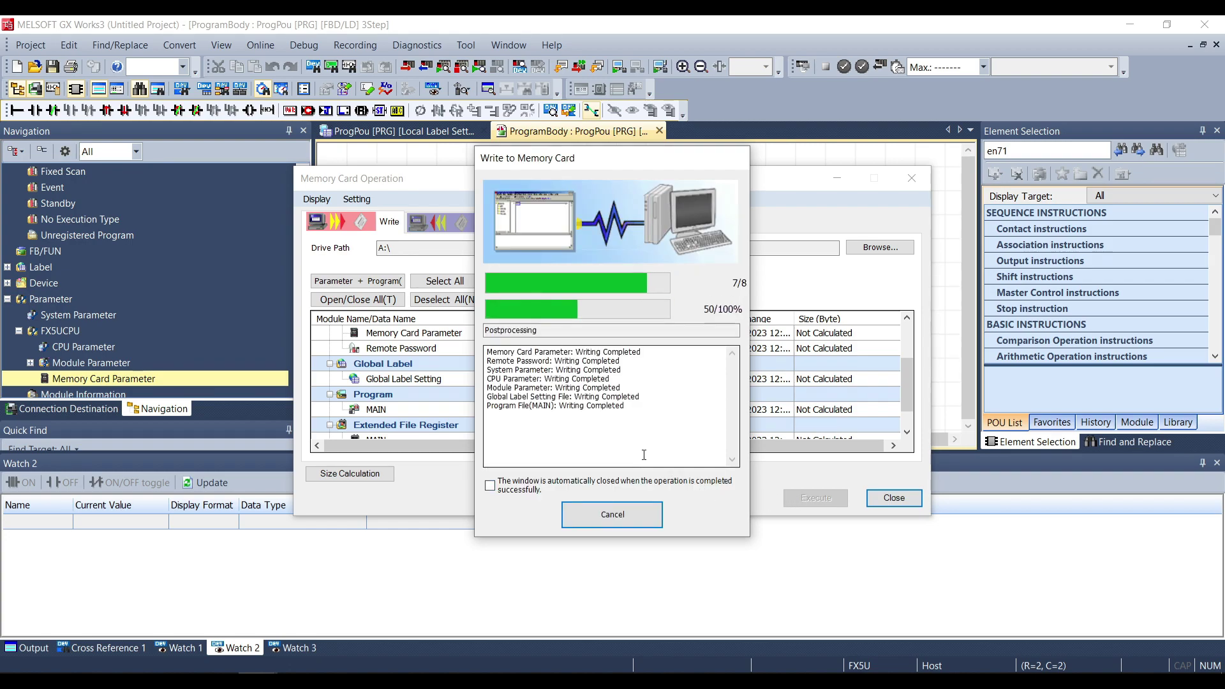
{"action": "left_click", "coordinate": [622, 515]}
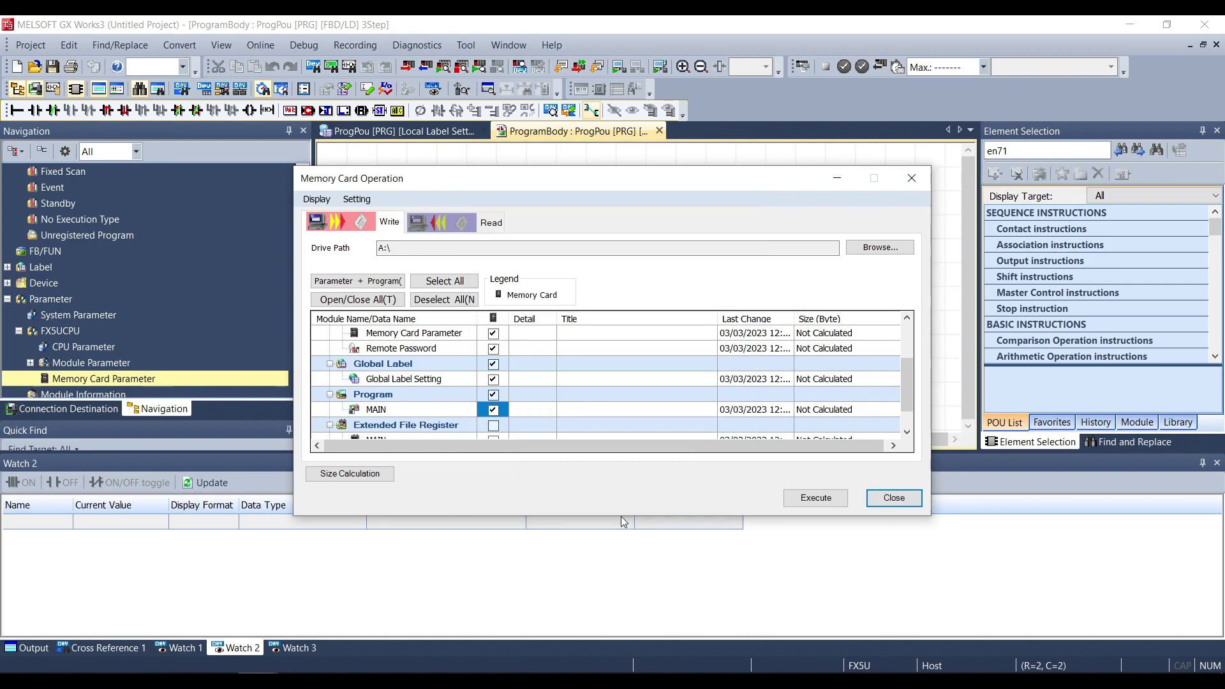
{"action": "left_click", "coordinate": [868, 497]}
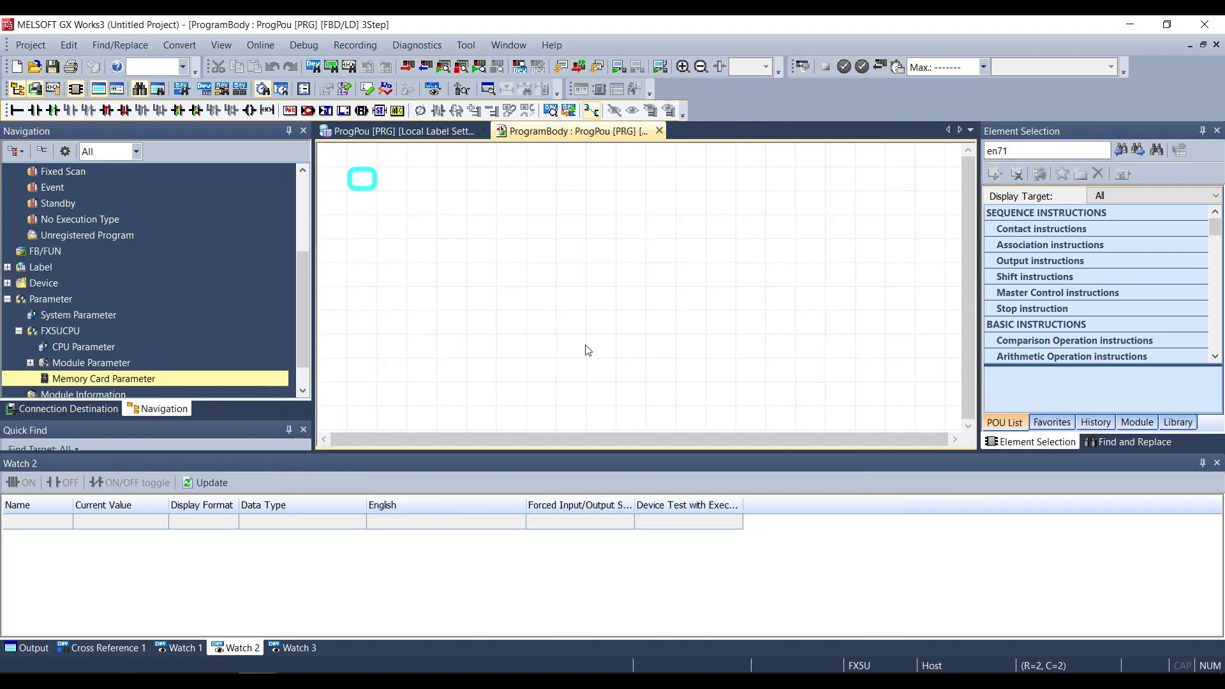